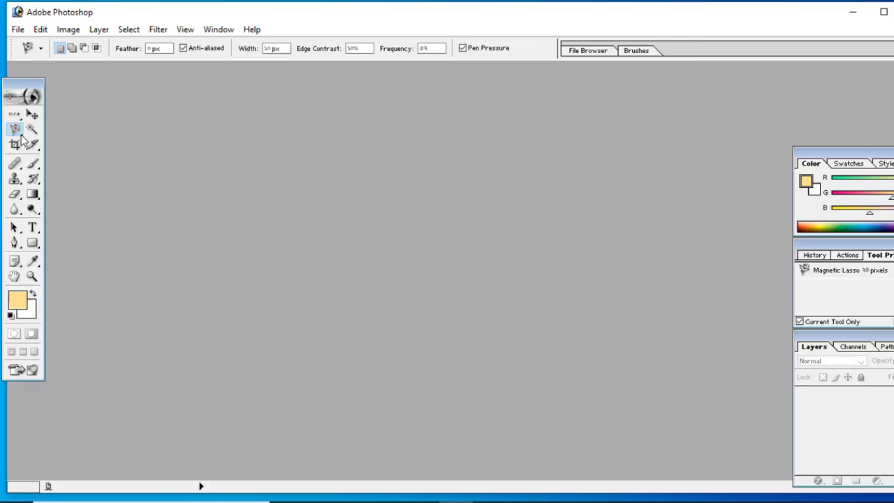
{"action": "left_click", "coordinate": [21, 135]}
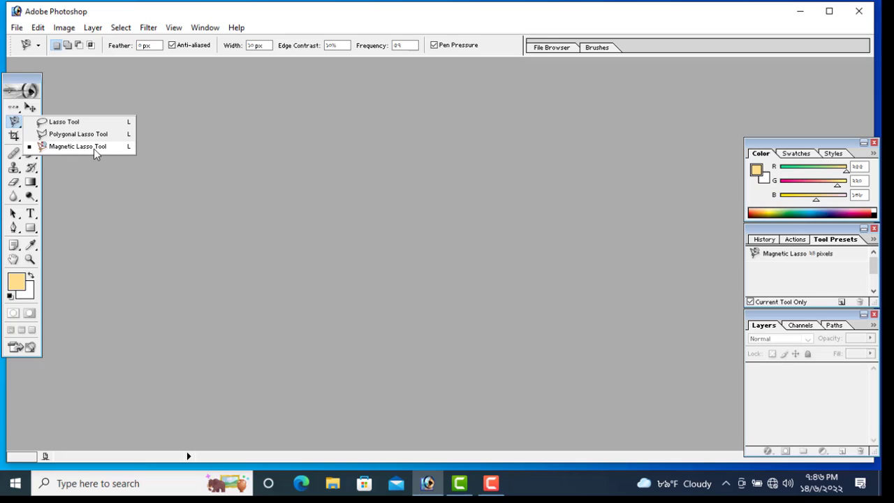
{"action": "left_click", "coordinate": [275, 145]}
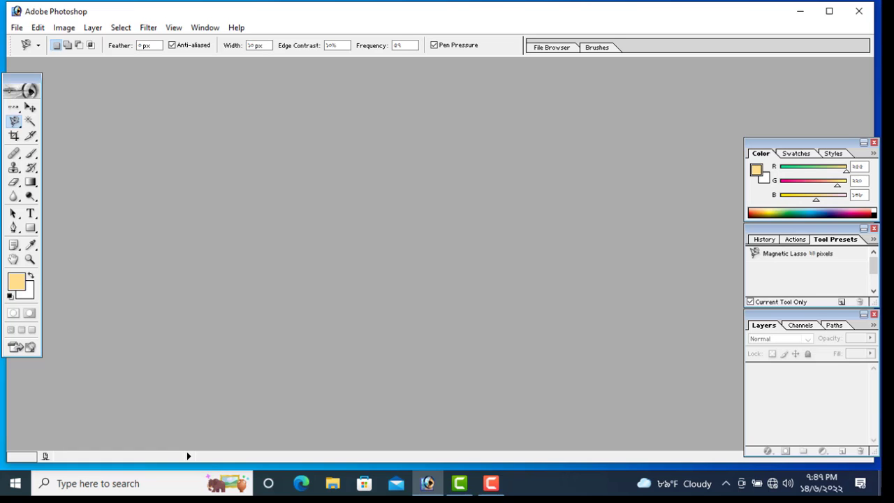
Step: Open the portrait image 2.jpg from the desktop, maximize its document window and enlarge the view
{"action": "left_click", "coordinate": [879, 483]}
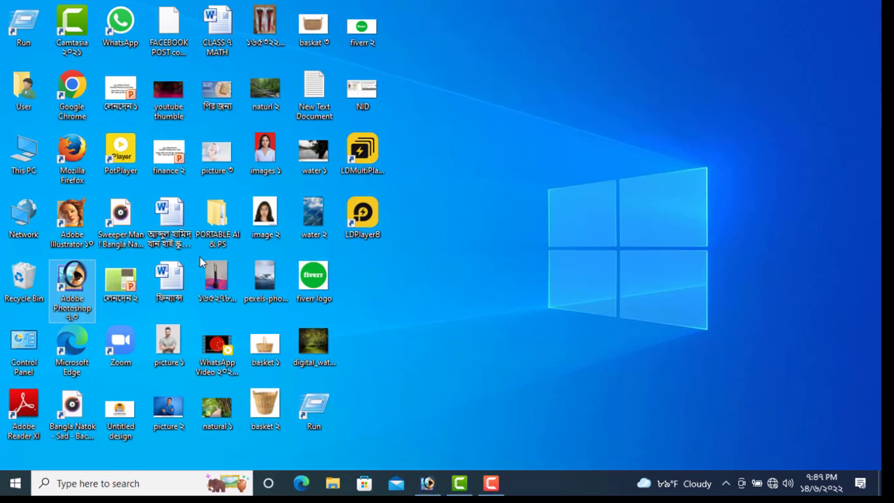
{"action": "left_click_drag", "start_coordinate": [273, 211], "coordinate": [415, 258]}
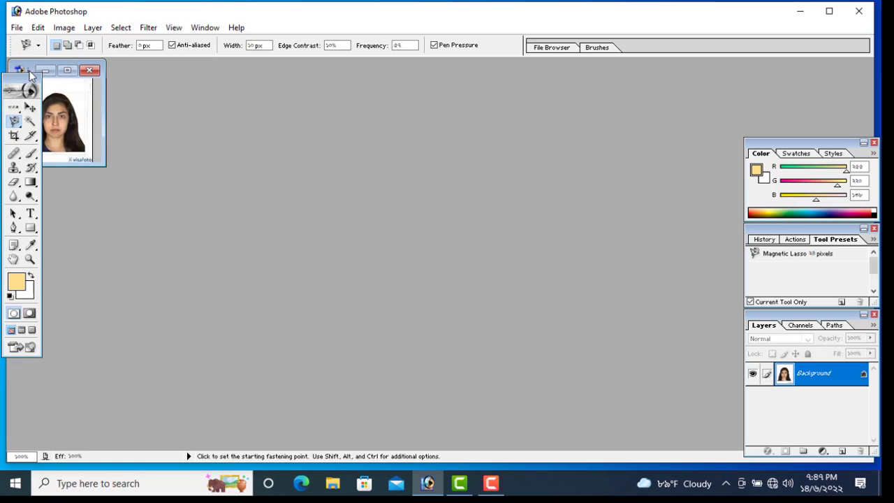
{"action": "left_click_drag", "start_coordinate": [30, 76], "coordinate": [451, 159]}
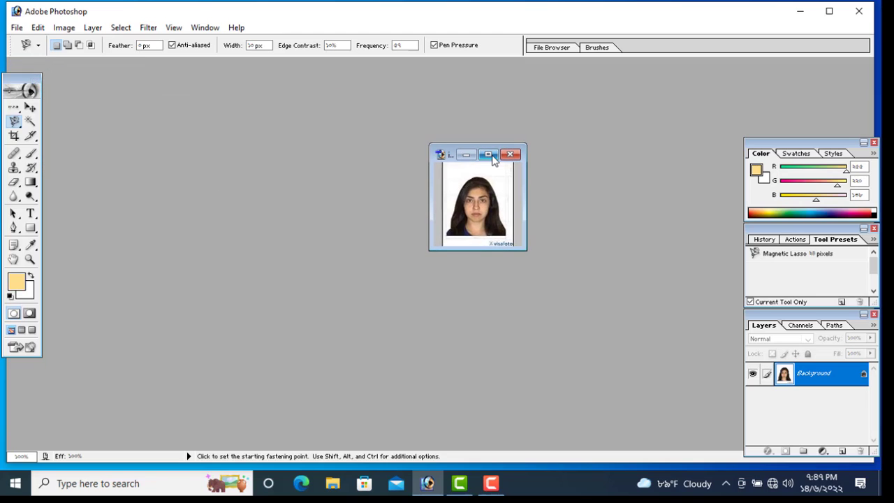
{"action": "left_click", "coordinate": [492, 157]}
{"action": "scroll", "coordinate": [470, 237], "scroll_direction": "up", "scroll_amount": 5}
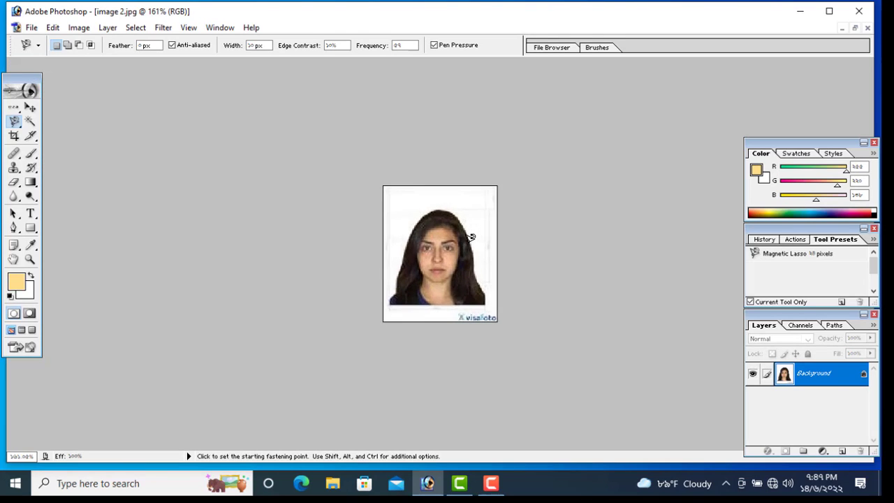
{"action": "scroll", "coordinate": [470, 237], "scroll_direction": "up", "scroll_amount": 1}
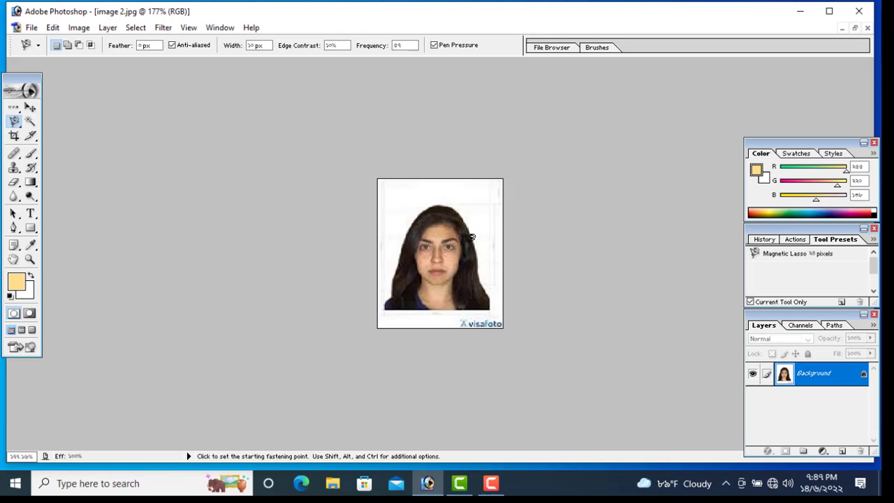
Step: Open the forest picture naturl 2.jpg from the desktop and place its window beside the portrait, clear of the toolbox
{"action": "left_click", "coordinate": [877, 493]}
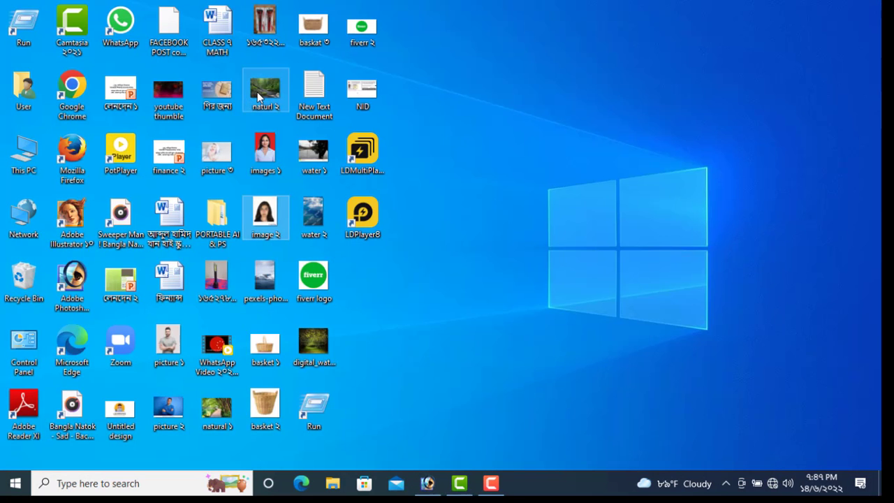
{"action": "left_click_drag", "start_coordinate": [258, 96], "coordinate": [279, 207]}
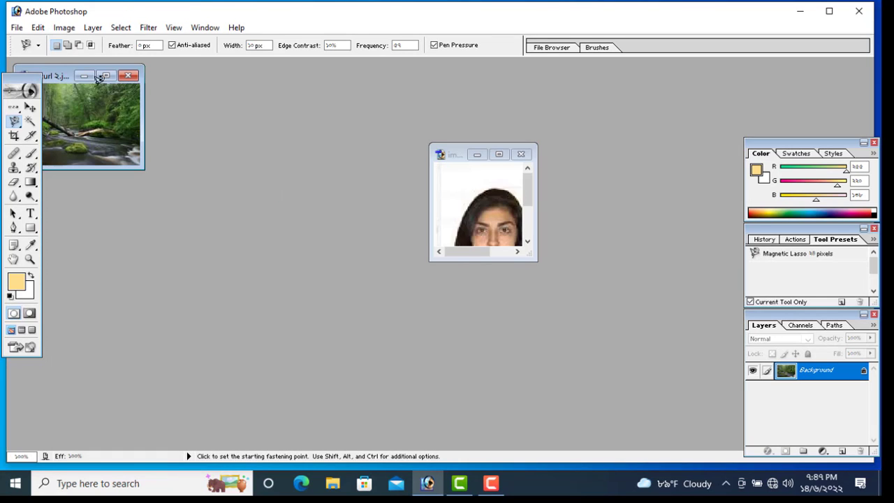
{"action": "left_click_drag", "start_coordinate": [59, 76], "coordinate": [194, 113]}
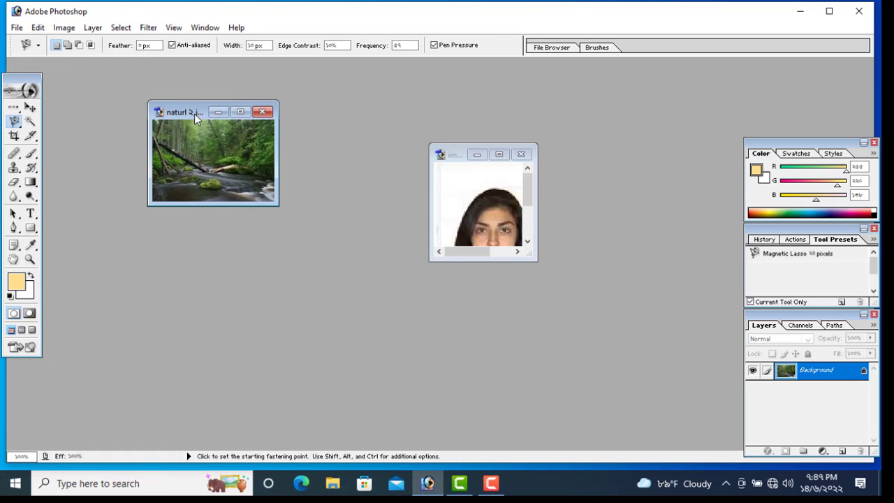
{"action": "left_click", "coordinate": [463, 154]}
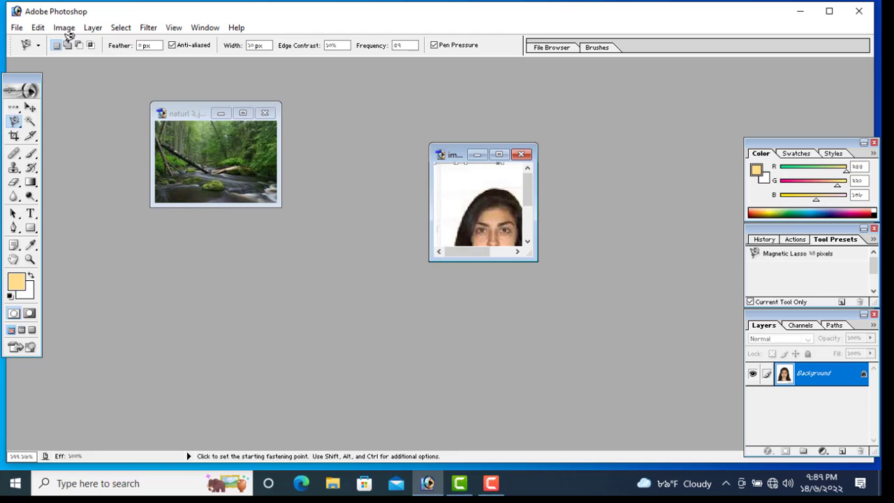
{"action": "left_click", "coordinate": [32, 117]}
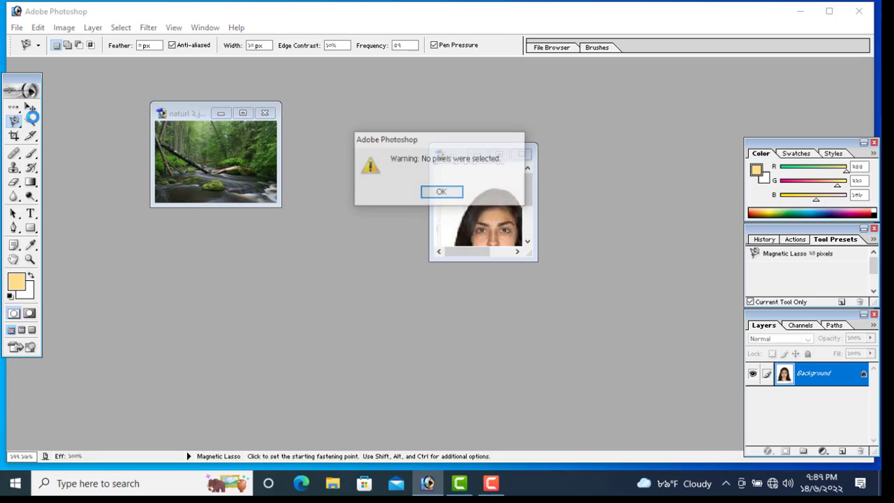
{"action": "left_click", "coordinate": [429, 191]}
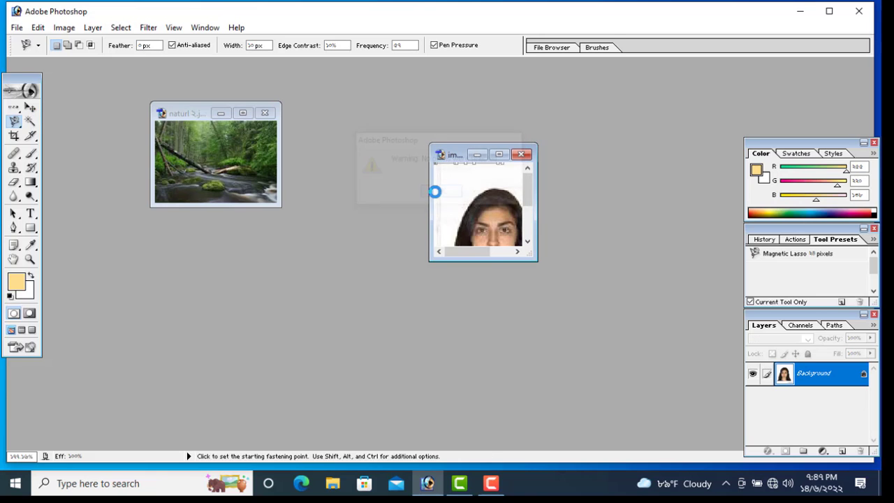
Step: Maximize the portrait and select the woman by tracing a closed outline around her hair and shoulders with the Magnetic Lasso
{"action": "left_click", "coordinate": [30, 107]}
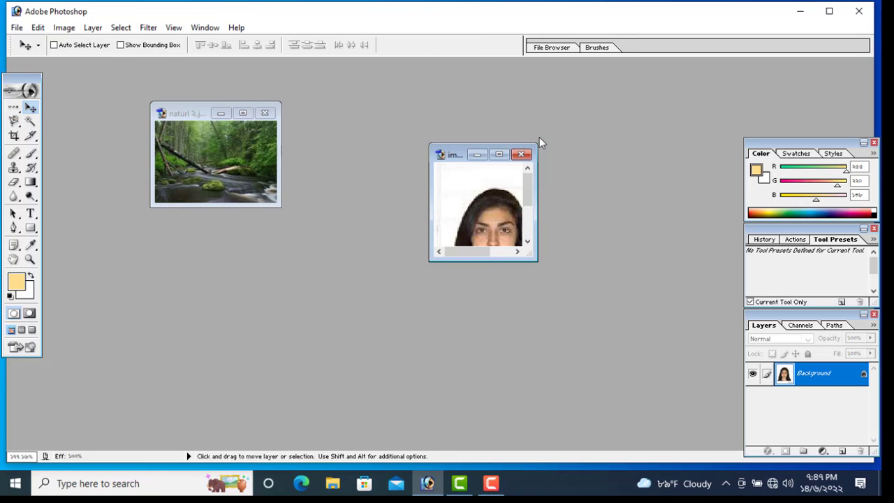
{"action": "left_click", "coordinate": [498, 153]}
{"action": "scroll", "coordinate": [474, 245], "scroll_direction": "up", "scroll_amount": 2}
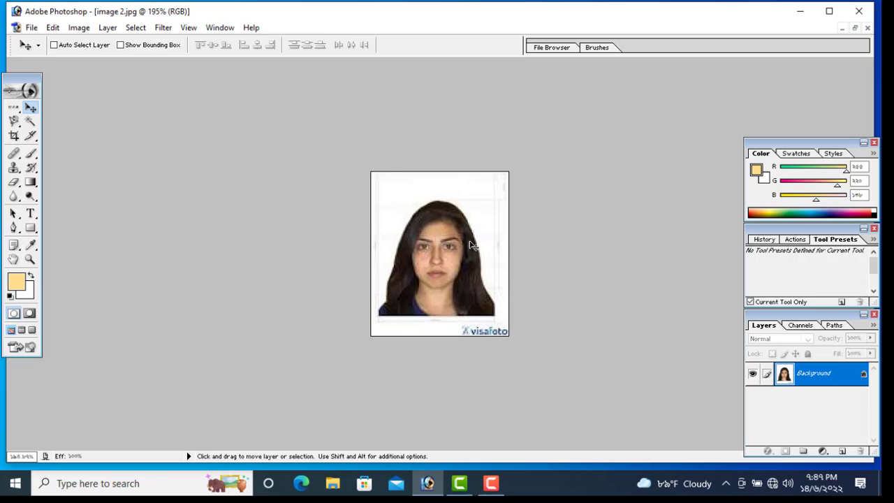
{"action": "left_click", "coordinate": [15, 122]}
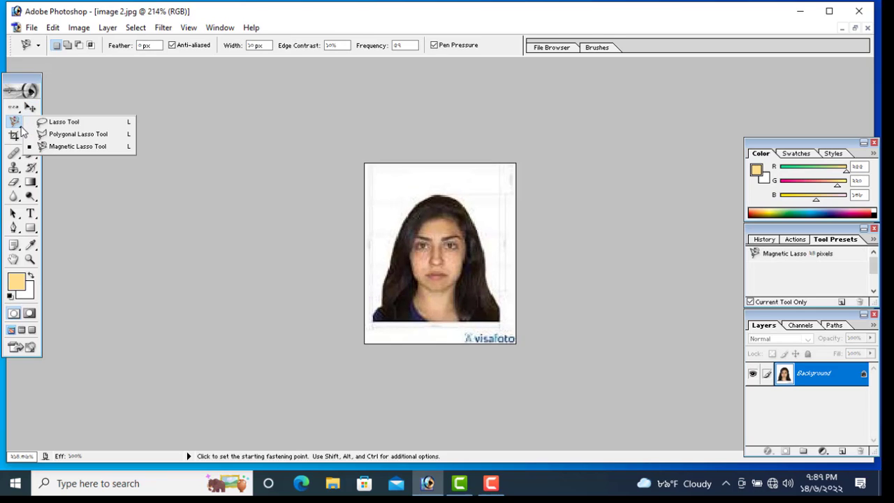
{"action": "left_click", "coordinate": [75, 150]}
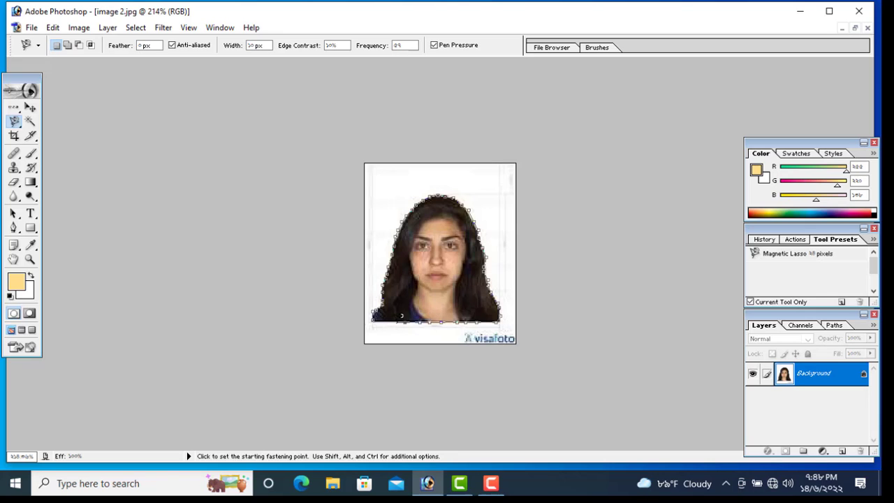
{"action": "left_click", "coordinate": [375, 314]}
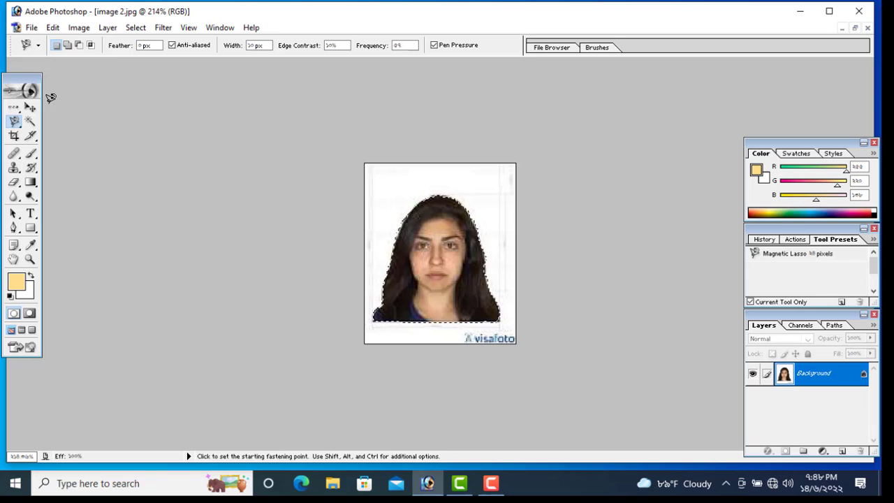
Step: Move the selected woman into naturl 2.jpg as a new layer, maximize that image, and place her at its lower edge
{"action": "left_click", "coordinate": [30, 109]}
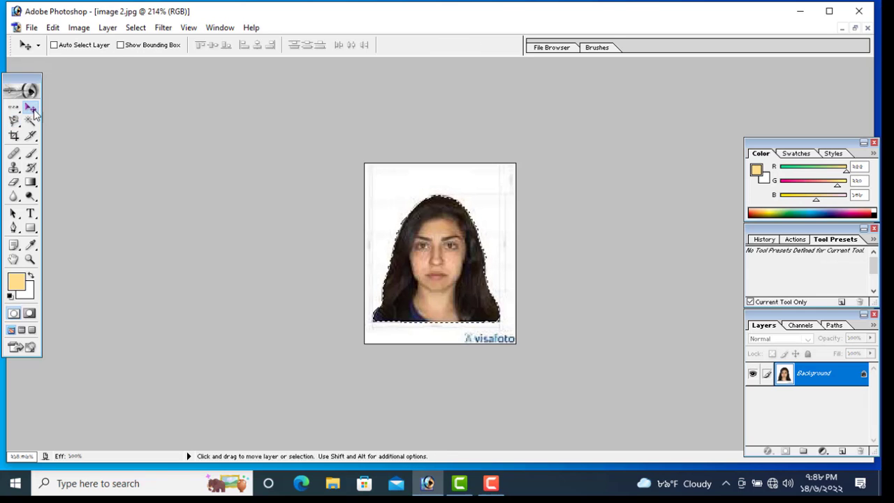
{"action": "left_click", "coordinate": [854, 27]}
{"action": "left_click", "coordinate": [201, 113]}
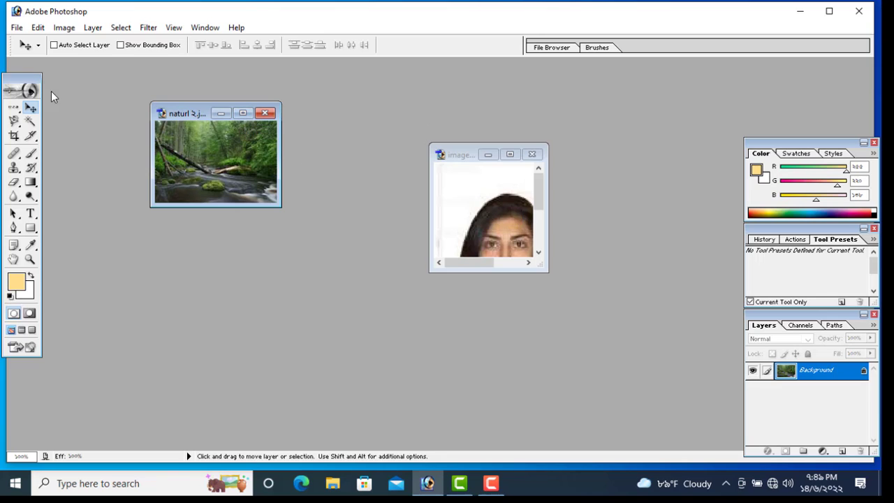
{"action": "left_click", "coordinate": [461, 149]}
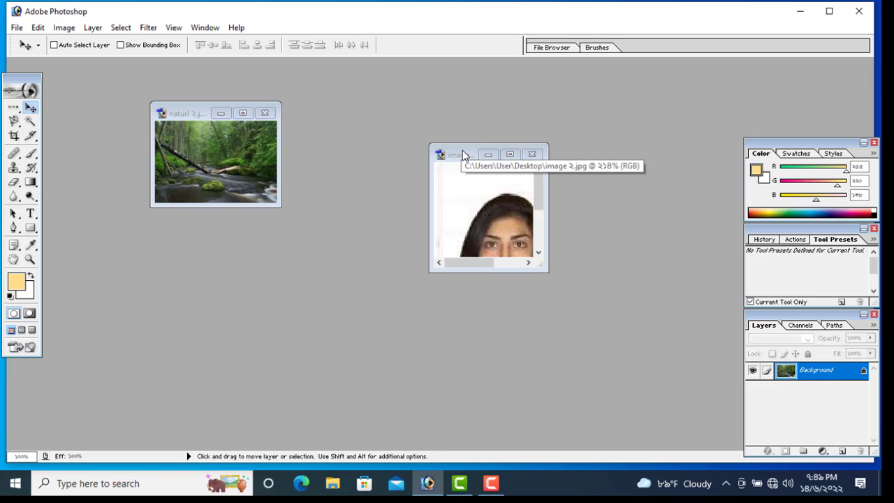
{"action": "left_click_drag", "start_coordinate": [517, 217], "coordinate": [229, 158]}
{"action": "left_click", "coordinate": [242, 113]}
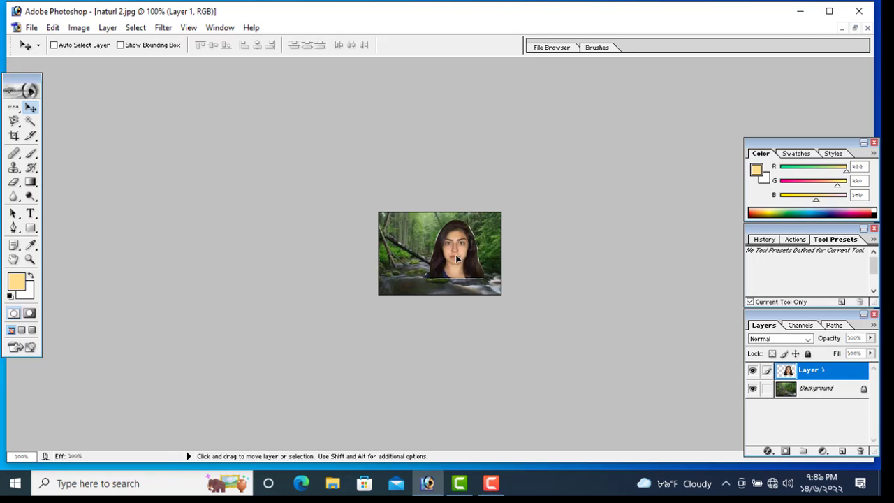
{"action": "left_click_drag", "start_coordinate": [455, 255], "coordinate": [441, 271]}
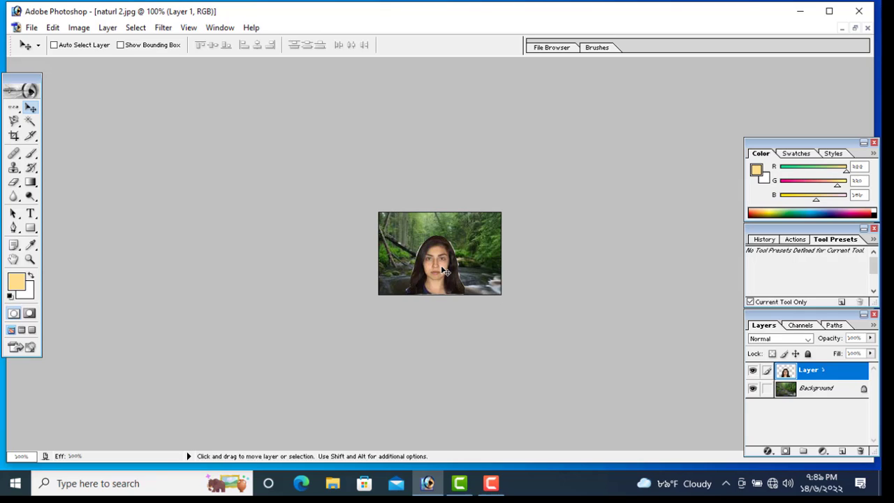
Step: Enlarge the woman's layer slightly with Free Transform, apply it, and move her up to the middle of the forest picture
{"action": "key", "text": "ctrl+t"}
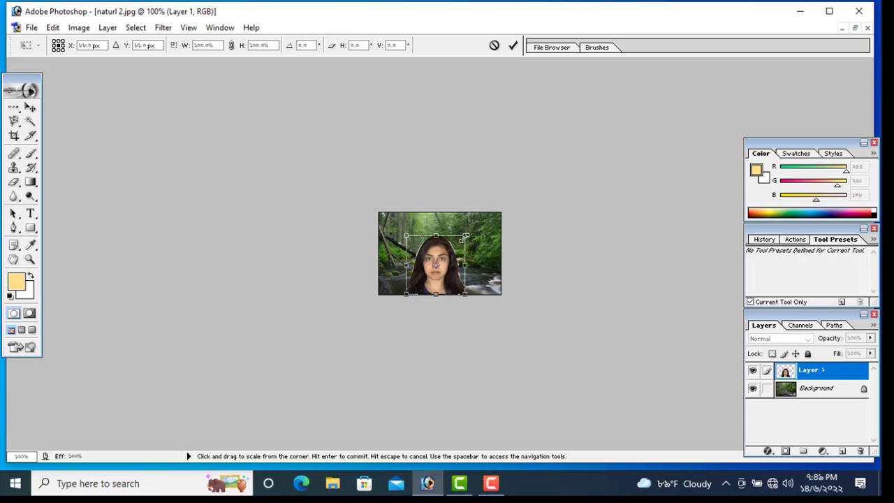
{"action": "mouse_move", "coordinate": [465, 236]}
{"action": "left_mouse_down"}
{"action": "mouse_move", "coordinate": [458, 250]}
{"action": "mouse_move", "coordinate": [466, 232]}
{"action": "left_mouse_up"}
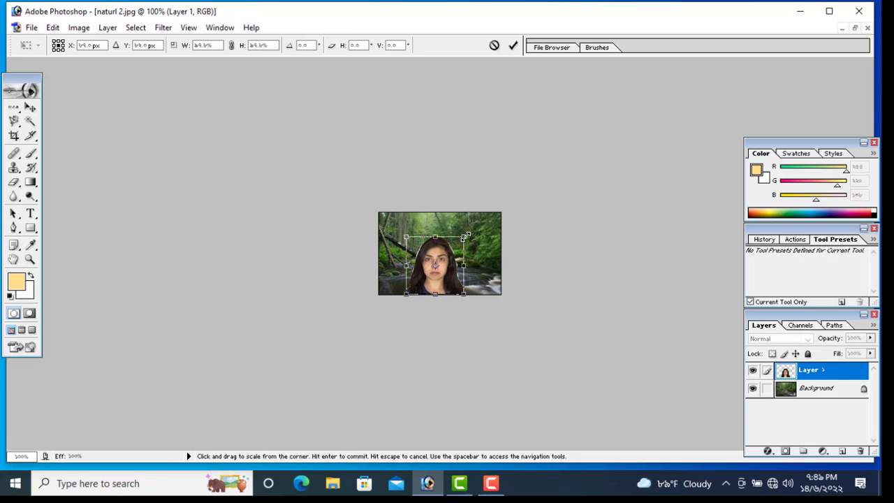
{"action": "left_click_drag", "start_coordinate": [463, 266], "coordinate": [467, 265]}
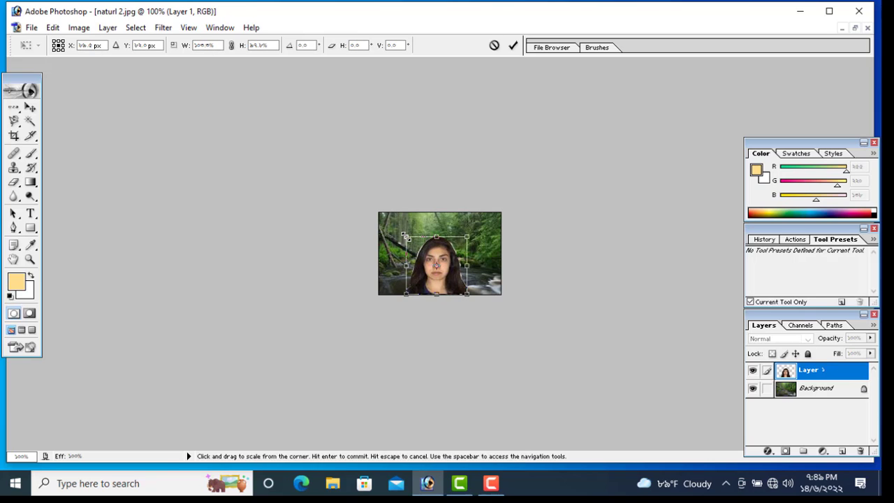
{"action": "left_click_drag", "start_coordinate": [404, 236], "coordinate": [399, 234]}
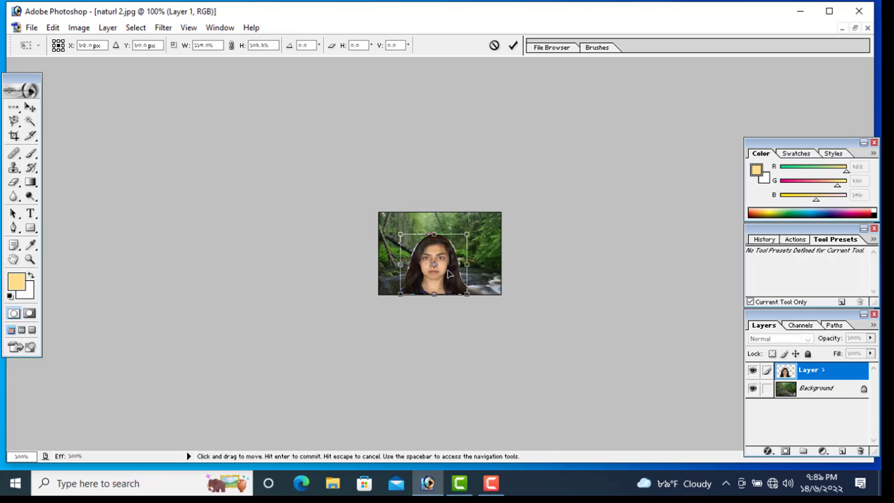
{"action": "left_click", "coordinate": [30, 108]}
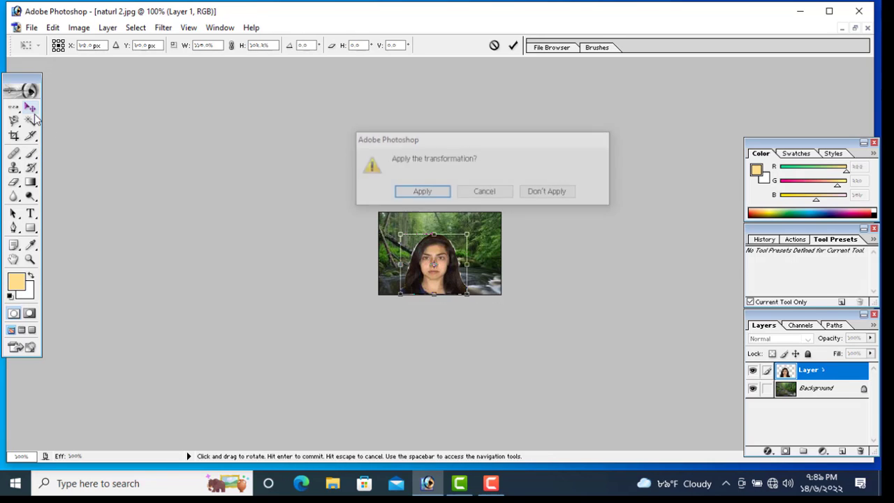
{"action": "key", "text": "Return"}
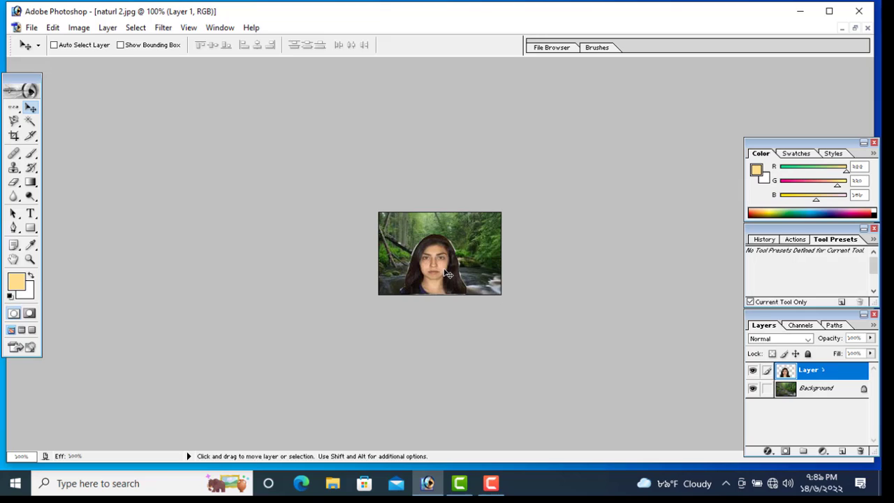
{"action": "left_click_drag", "start_coordinate": [444, 271], "coordinate": [450, 261]}
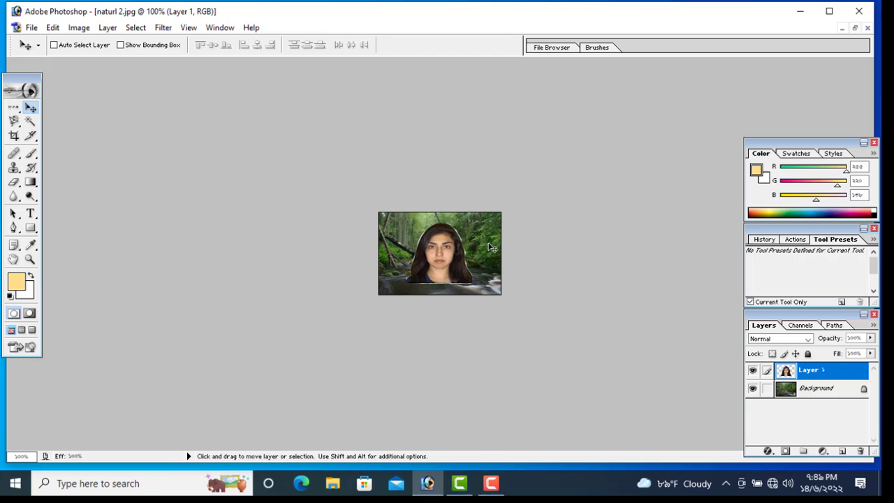
Step: Set the blending mode of the woman's layer to Soft Light
{"action": "scroll", "coordinate": [489, 247], "scroll_direction": "up", "scroll_amount": 4}
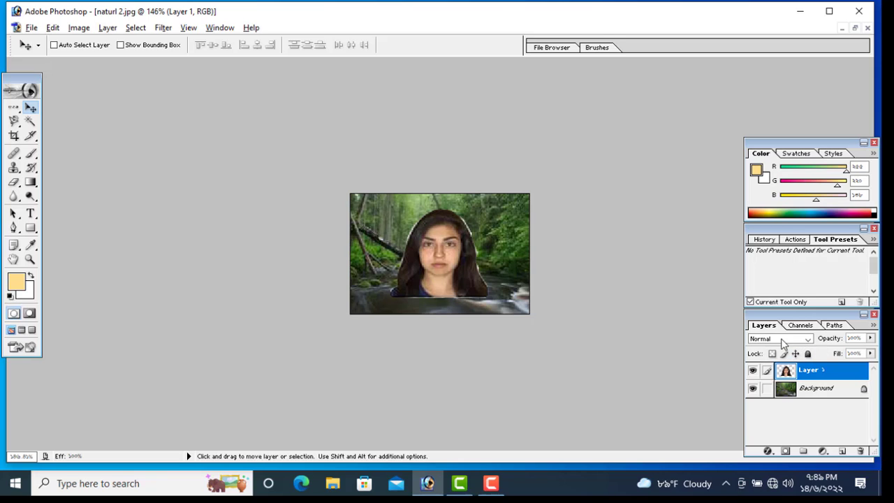
{"action": "left_click", "coordinate": [807, 339]}
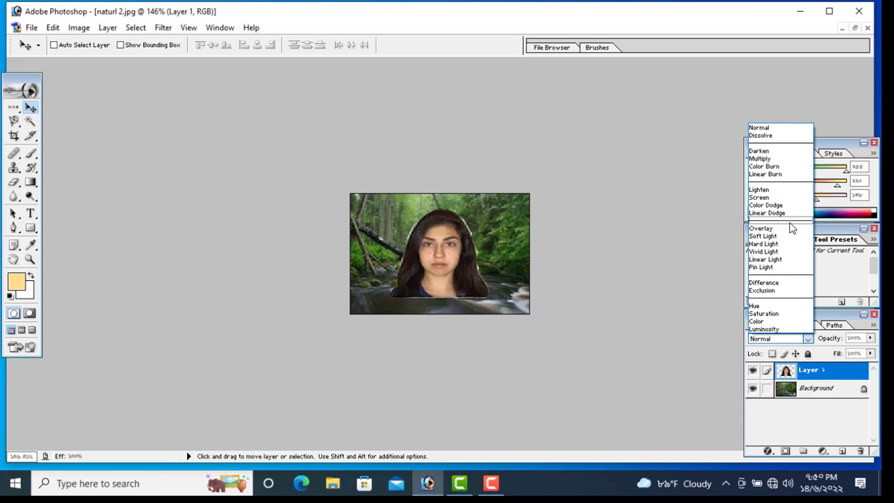
{"action": "left_click", "coordinate": [791, 339]}
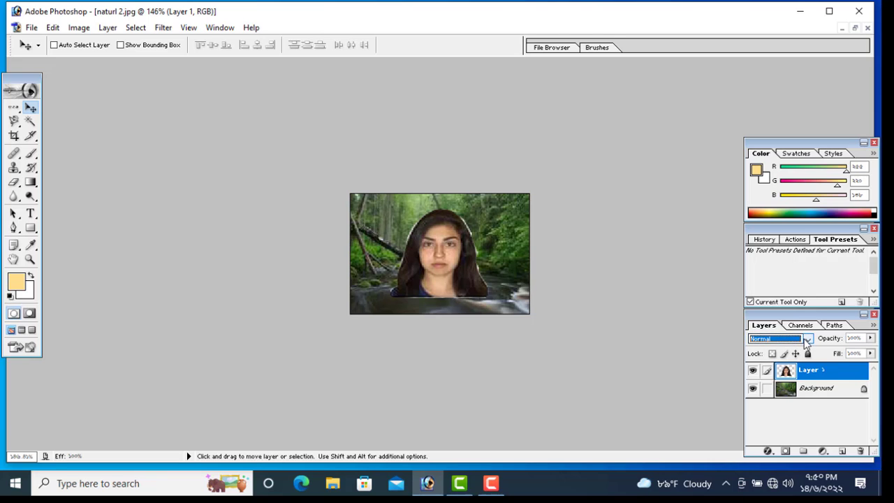
{"action": "left_click", "coordinate": [808, 339]}
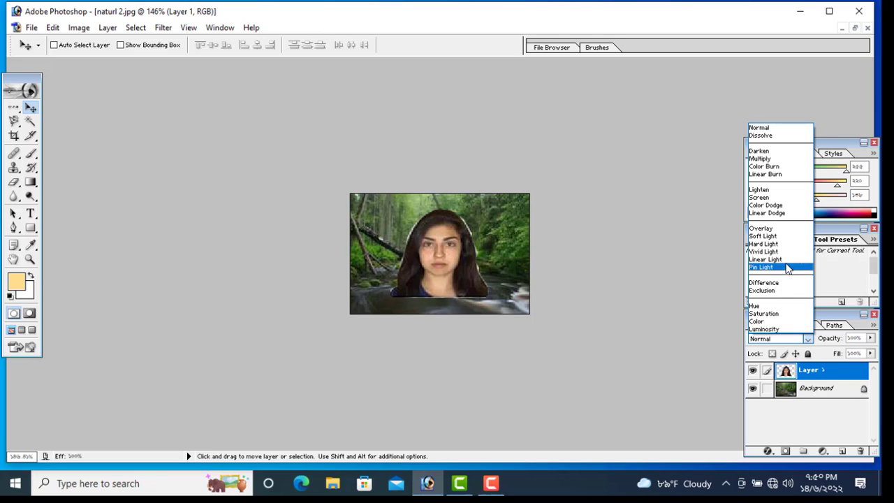
{"action": "left_click", "coordinate": [778, 236]}
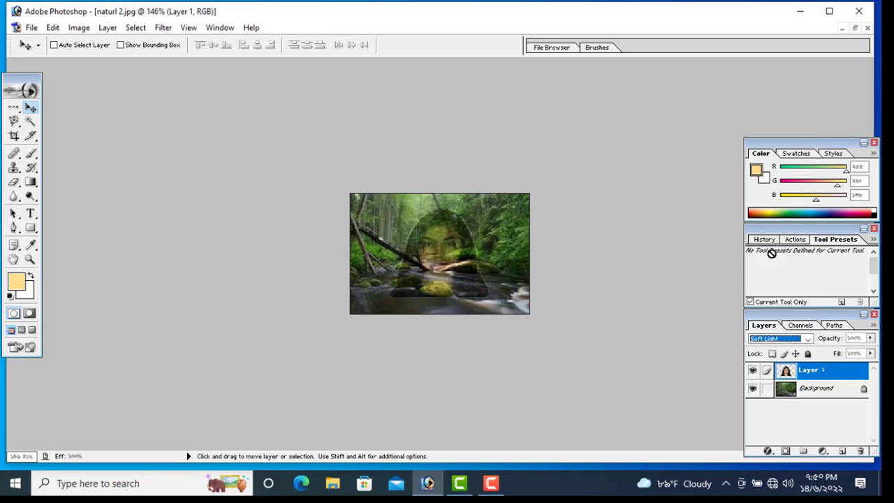
Step: Move the woman's layer slightly up in the forest picture and set its blending mode to Hard Light
{"action": "left_click_drag", "start_coordinate": [469, 274], "coordinate": [453, 247]}
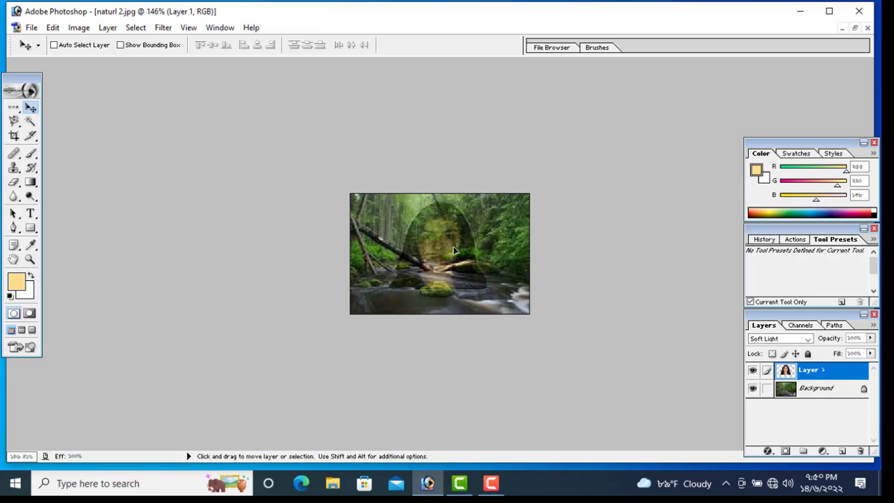
{"action": "left_click", "coordinate": [807, 339]}
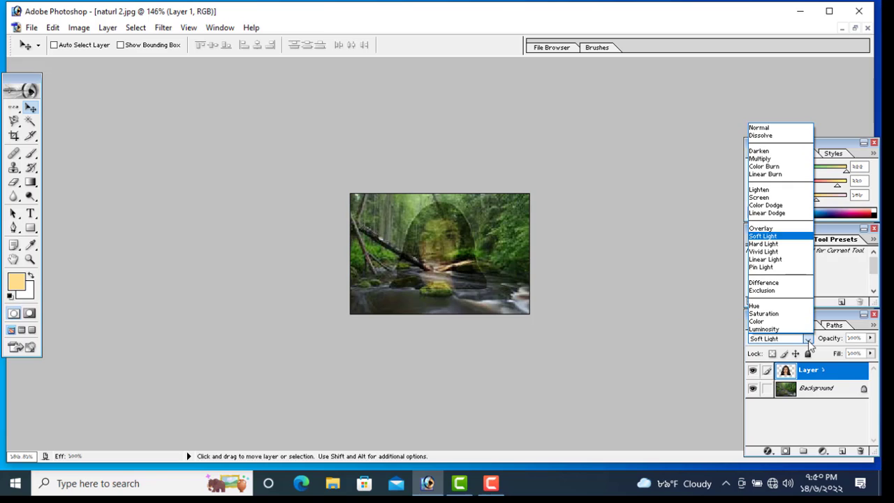
{"action": "left_click", "coordinate": [767, 244]}
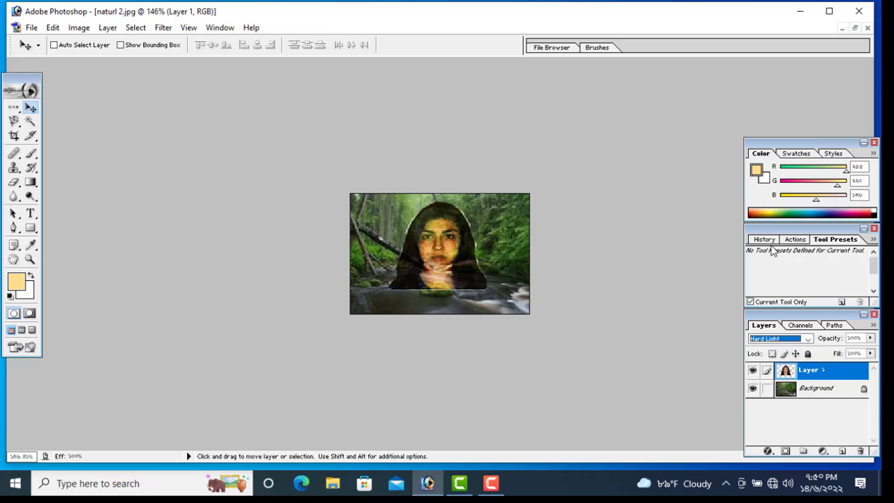
Step: Set the blending mode of the woman's layer to Screen and shift her slightly up and to the left
{"action": "left_click", "coordinate": [803, 338]}
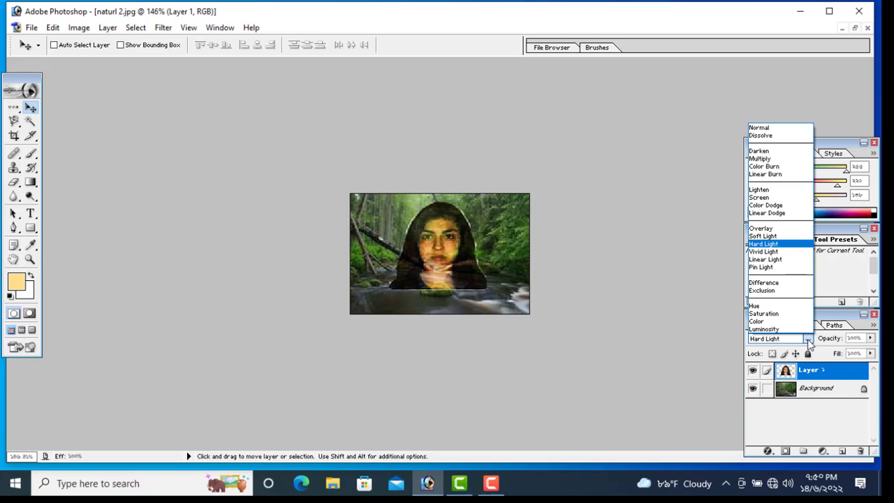
{"action": "left_click", "coordinate": [767, 198]}
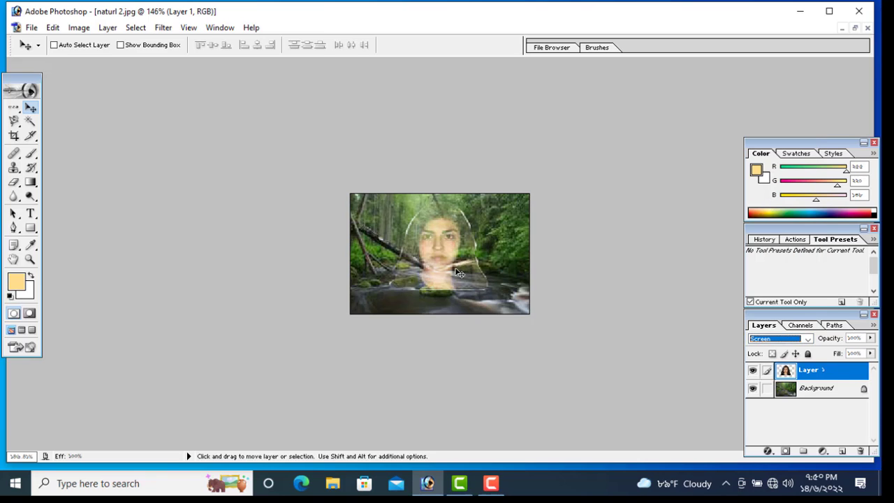
{"action": "mouse_move", "coordinate": [459, 273]}
{"action": "left_mouse_down"}
{"action": "mouse_move", "coordinate": [487, 256]}
{"action": "mouse_move", "coordinate": [444, 283]}
{"action": "mouse_move", "coordinate": [452, 265]}
{"action": "left_mouse_up"}
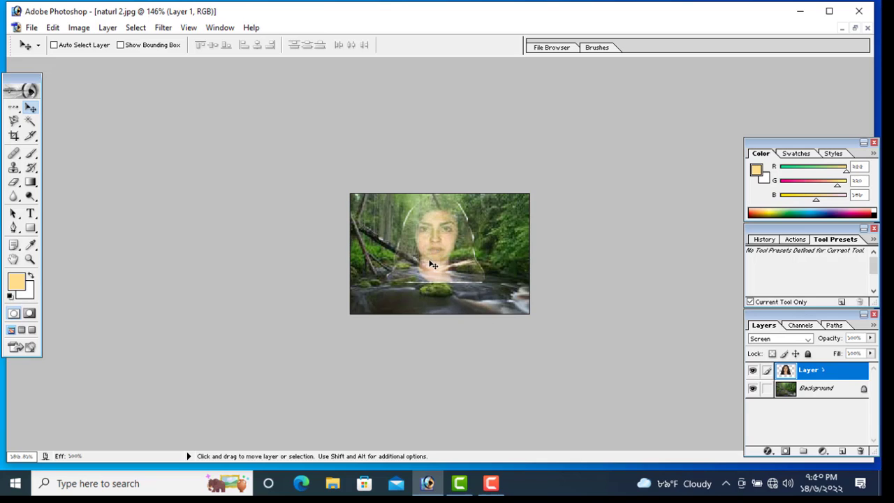
{"action": "left_click", "coordinate": [775, 337]}
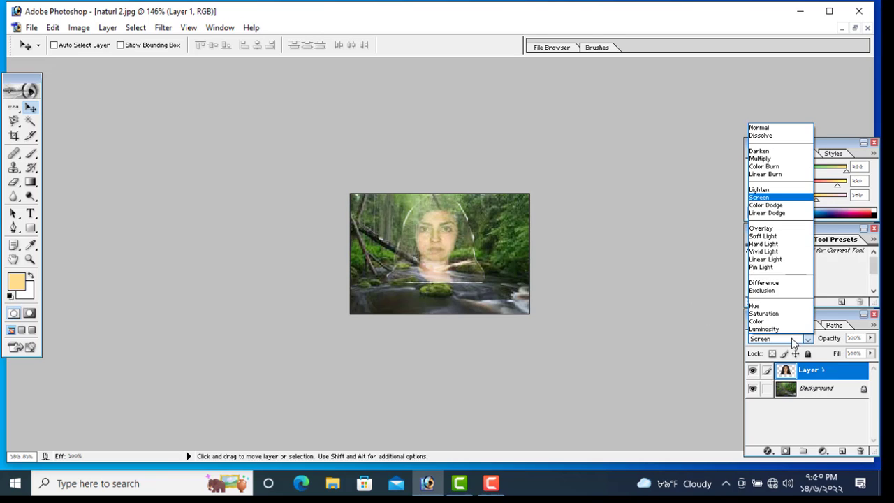
{"action": "left_click", "coordinate": [449, 258]}
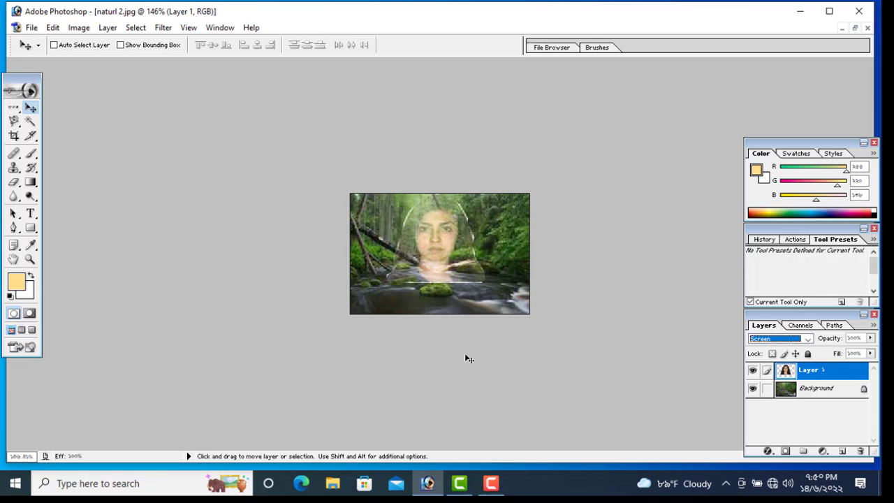
{"action": "left_click", "coordinate": [500, 487]}
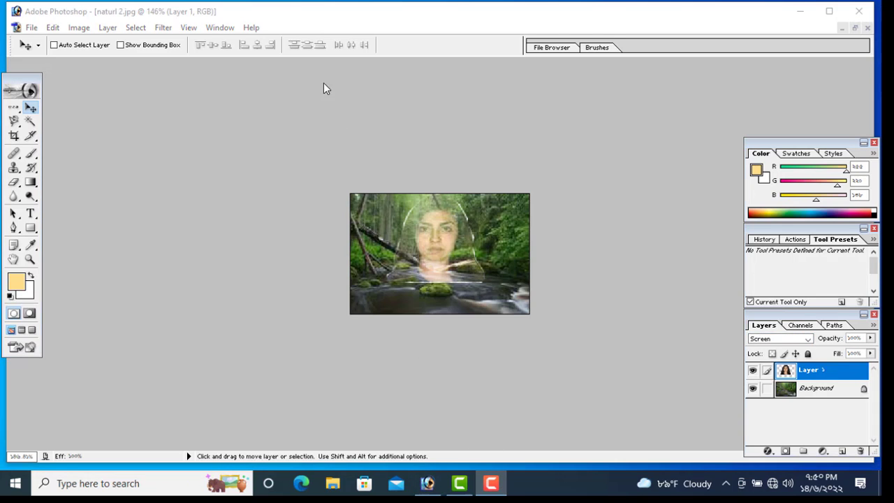